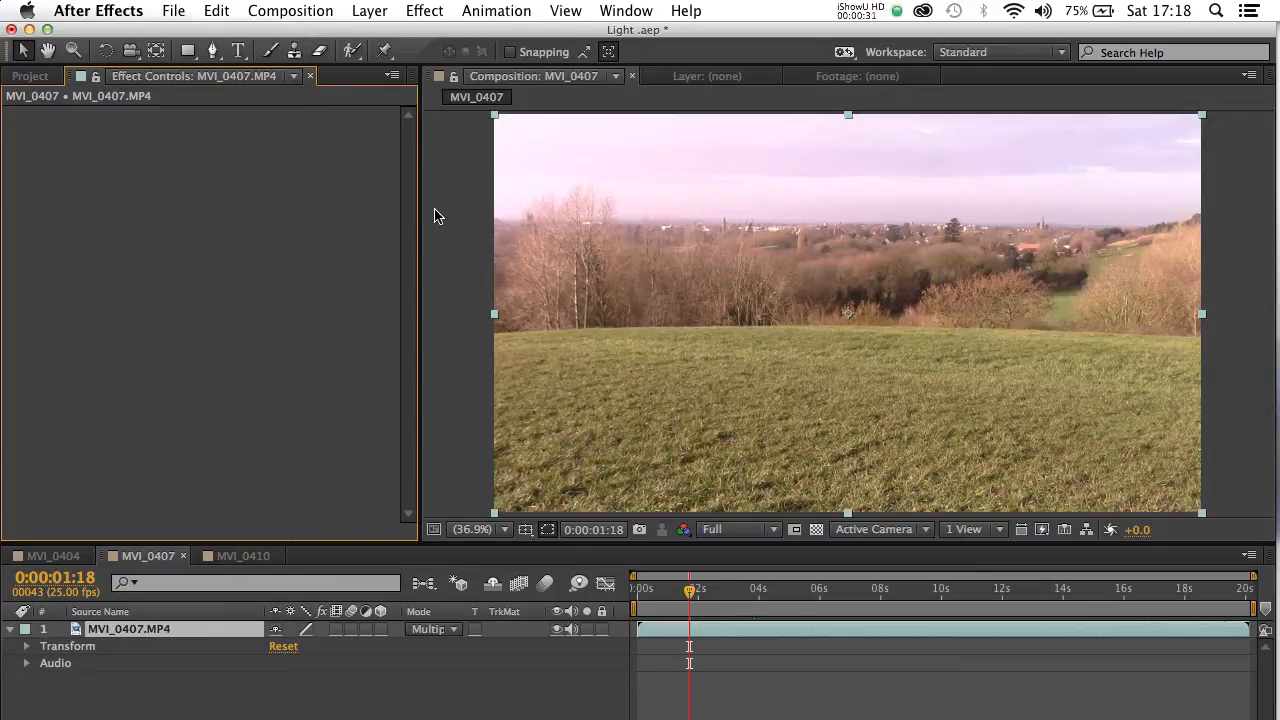
Apply the Levels colour correction effect to the MVI_0407.MP4 layer
left_click(828, 316)
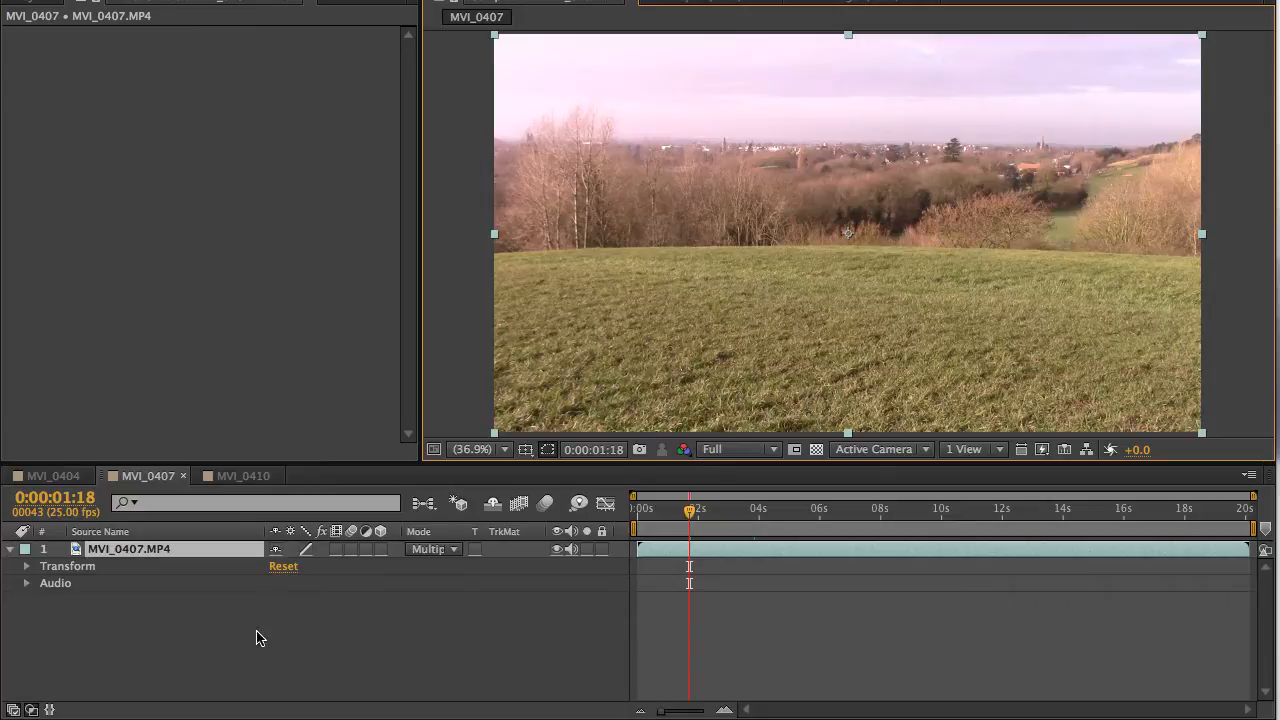
left_click(256, 713)
left_click(136, 553)
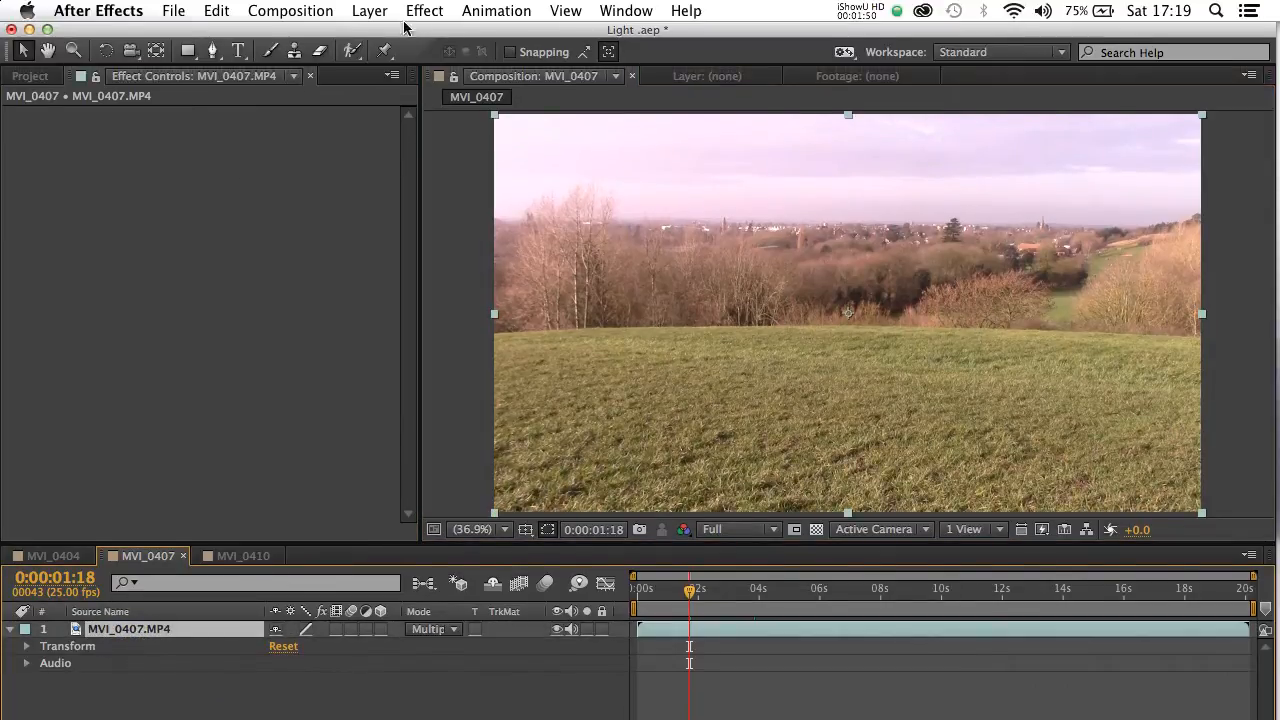
left_click(421, 12)
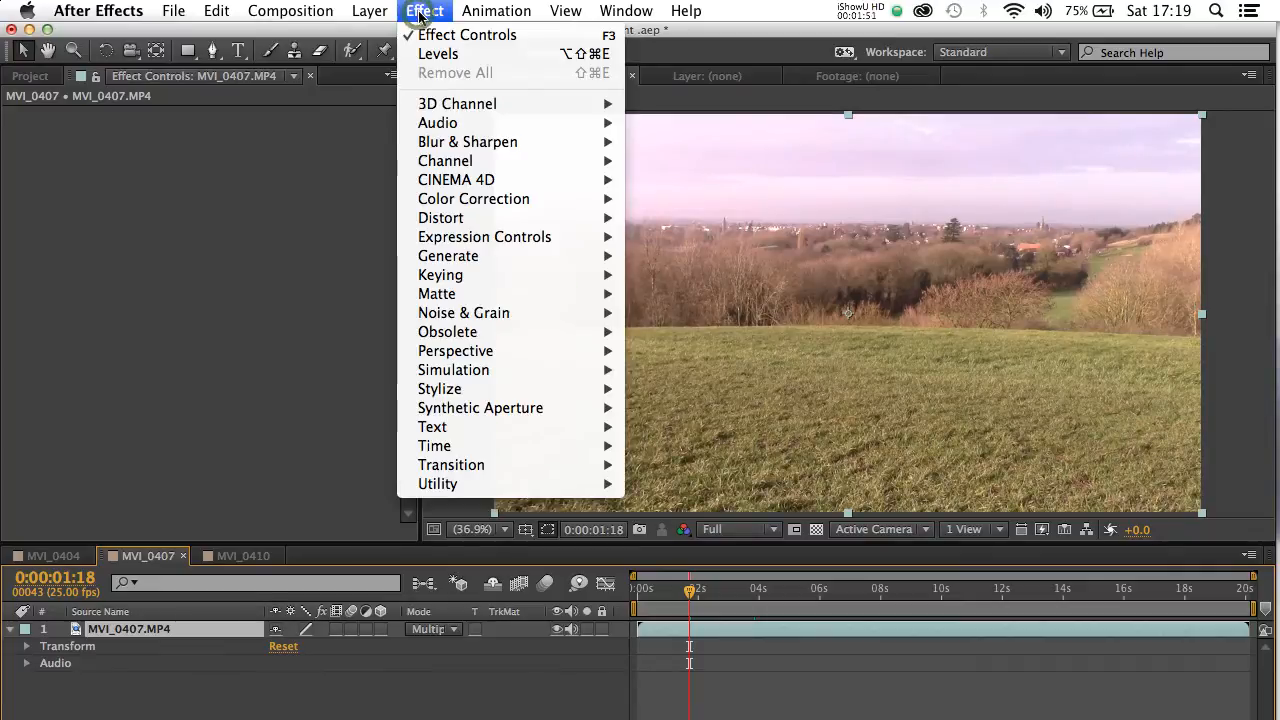
mouse_move(521, 205)
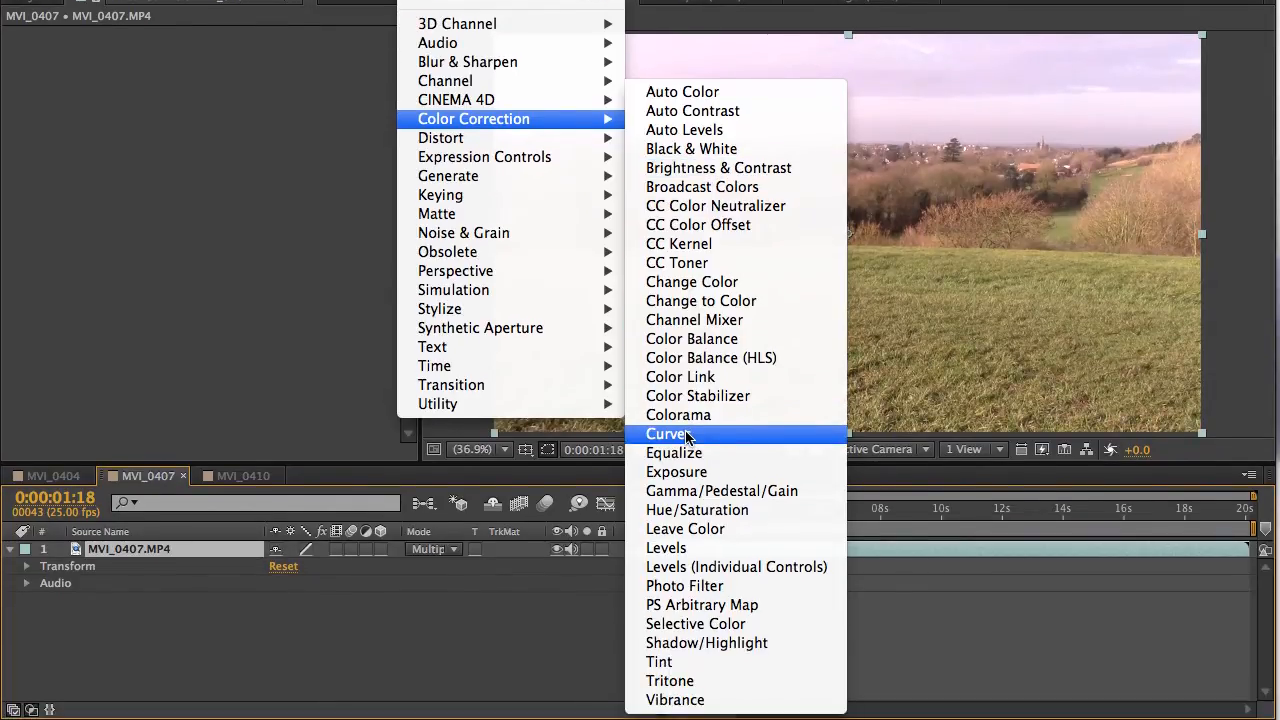
left_click(678, 552)
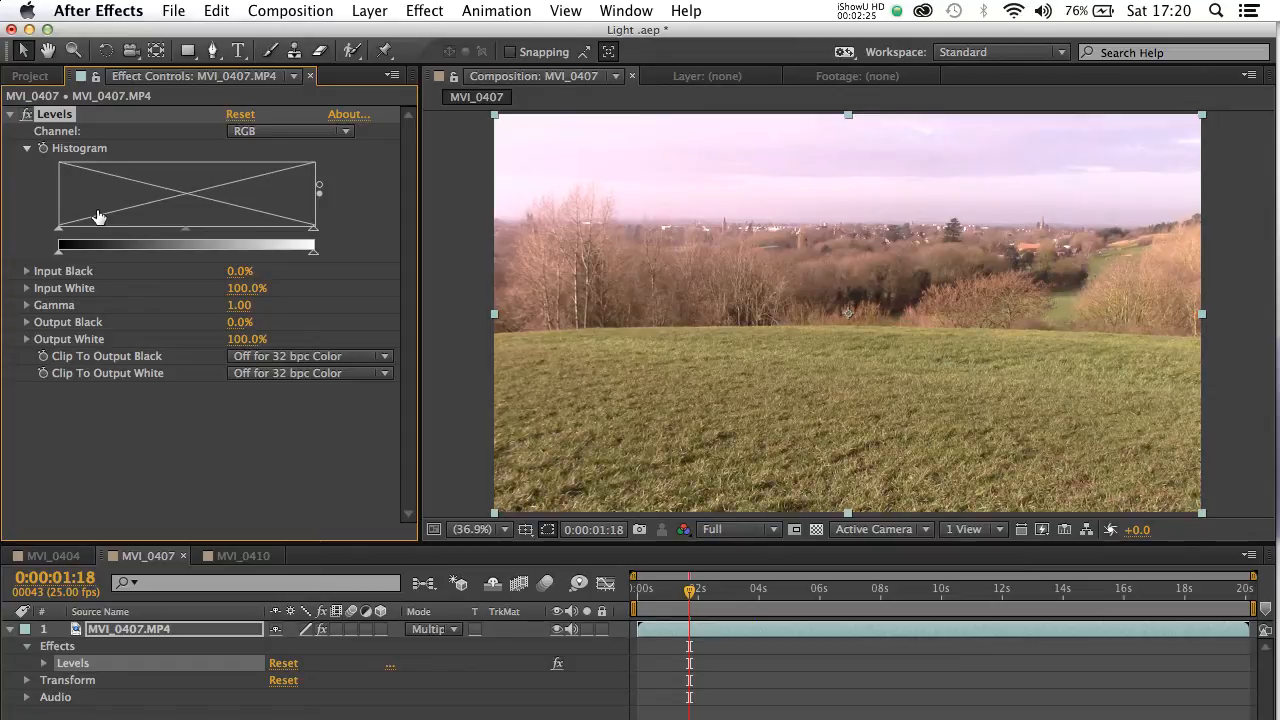
Compare the Levels histogram in its coloured RGB and monochrome displays, ending on the monochrome one
left_click_drag(313, 232, 324, 238)
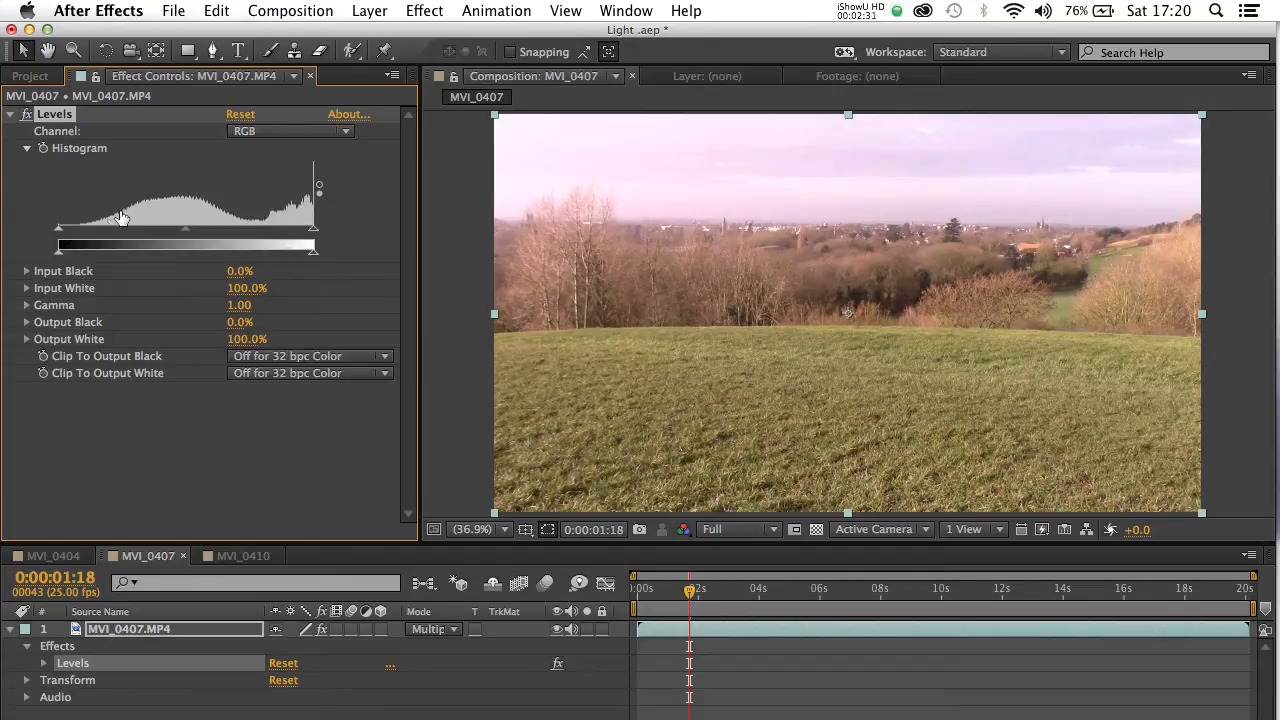
left_click(177, 203)
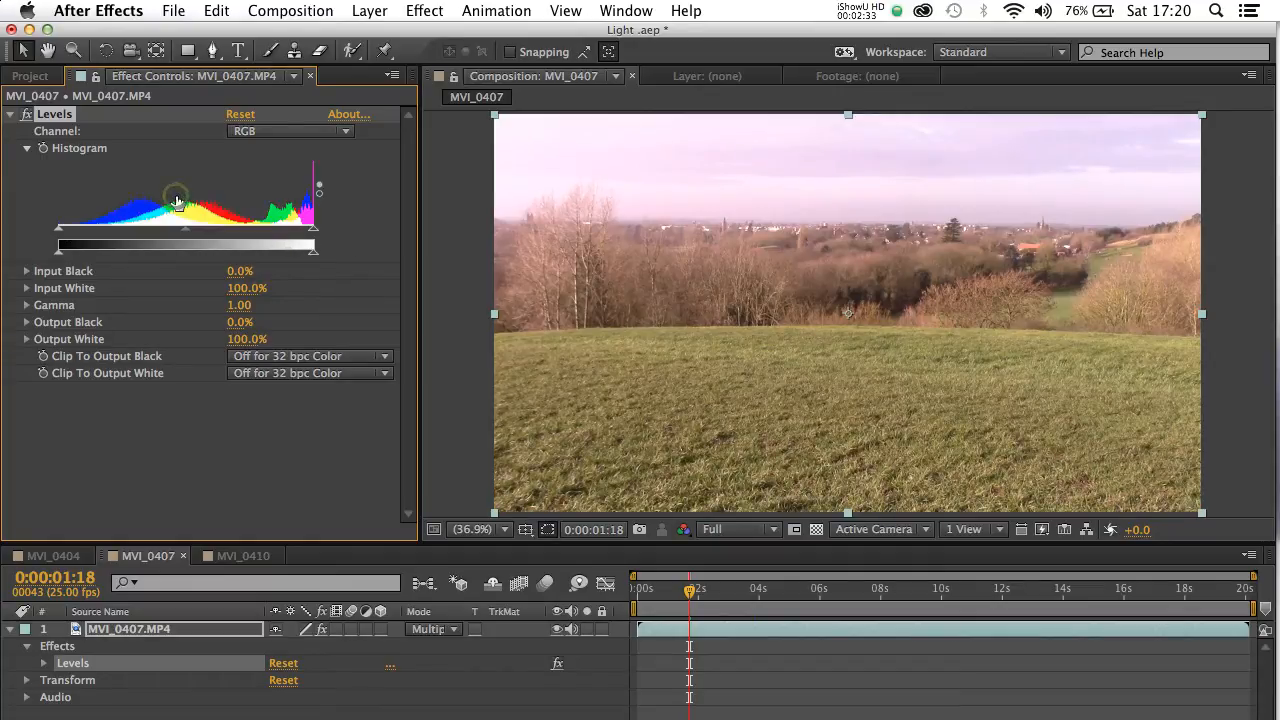
left_click(177, 203)
left_click(177, 203)
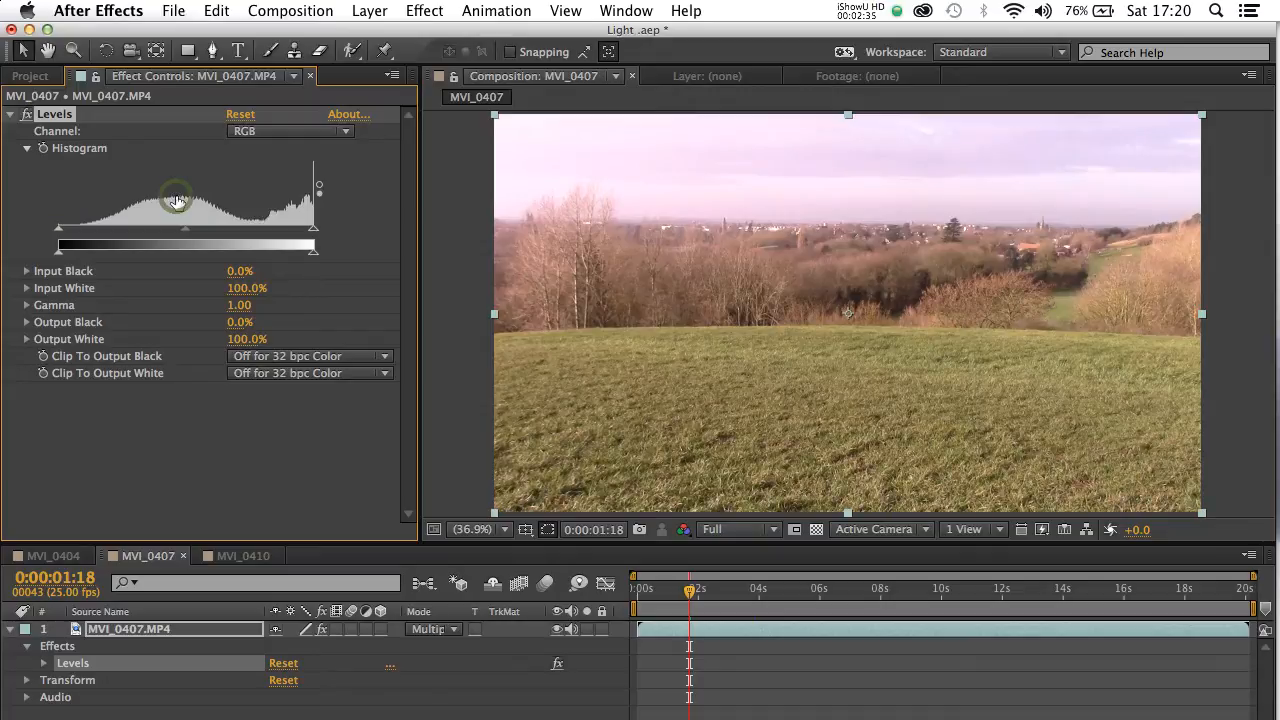
left_click(177, 203)
left_click(177, 202)
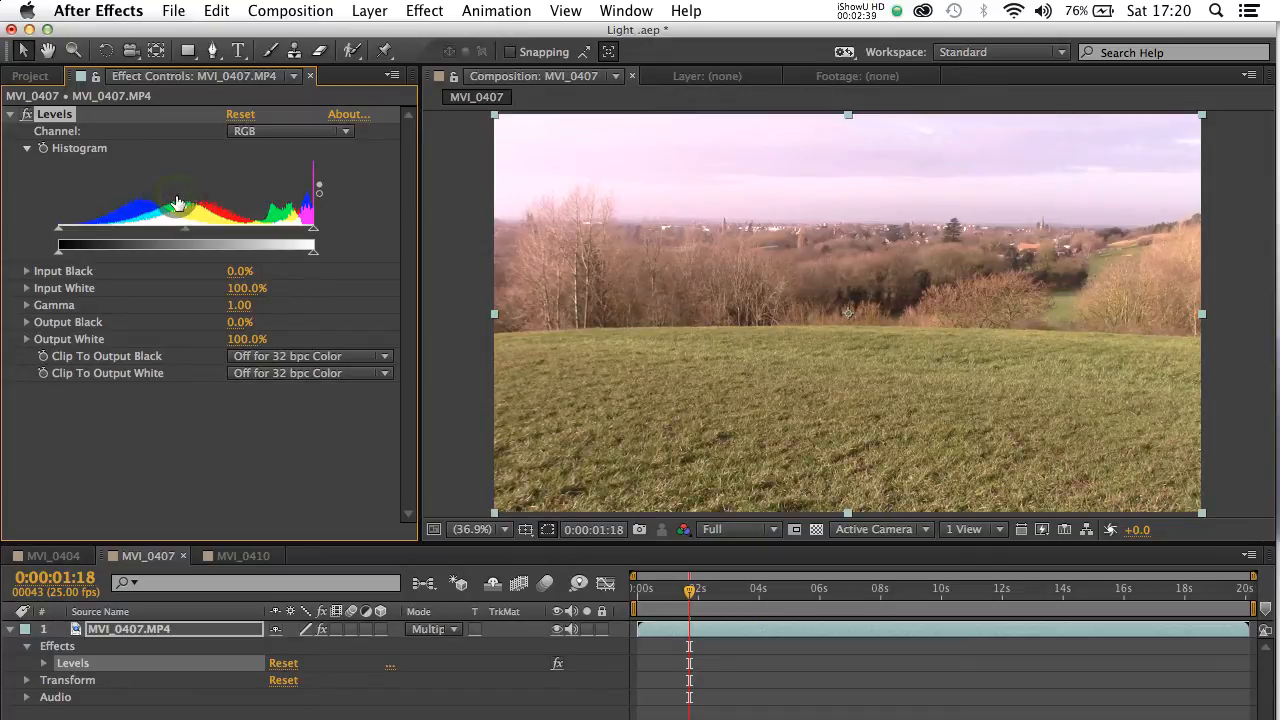
left_click(177, 203)
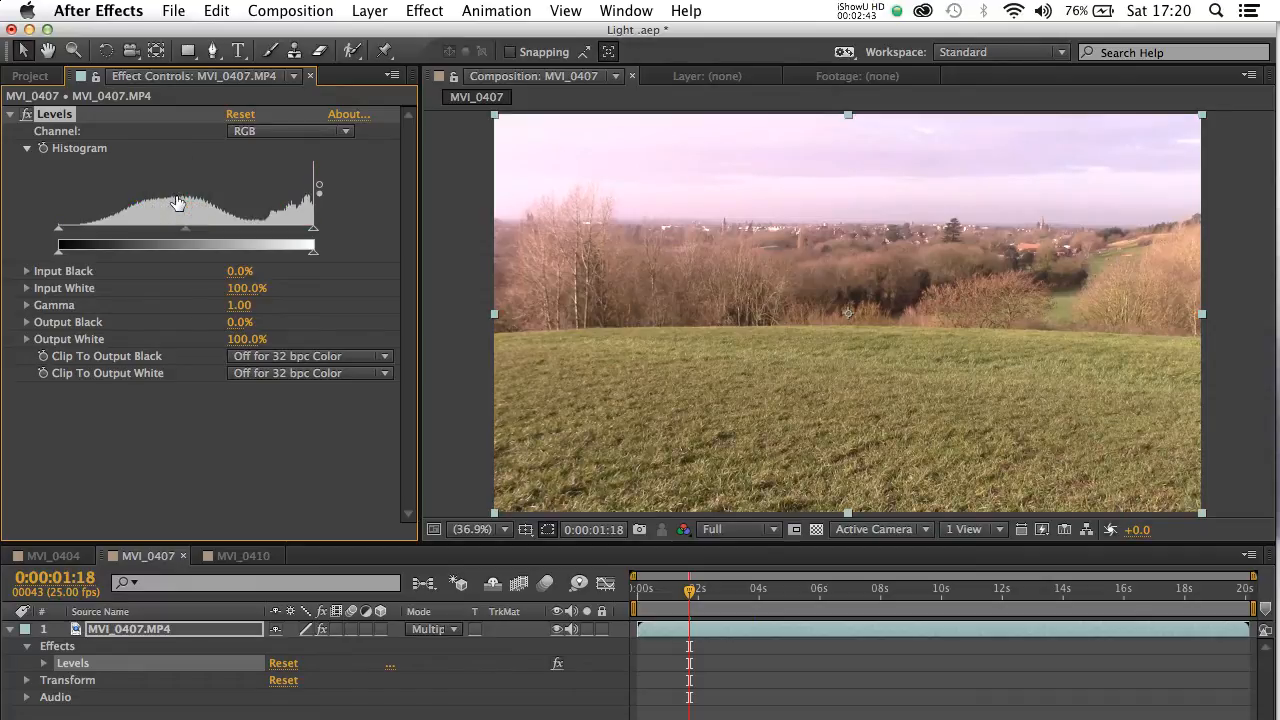
left_click(318, 187)
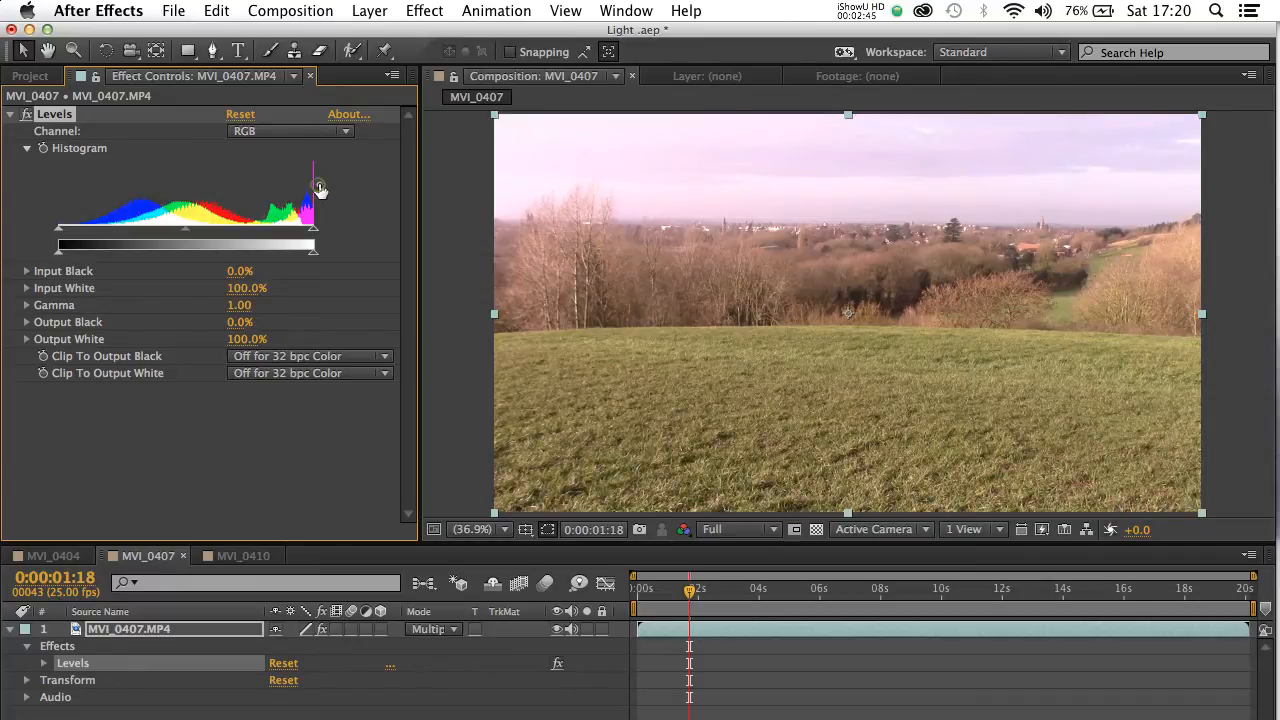
left_click(319, 195)
left_click(319, 195)
left_click(319, 192)
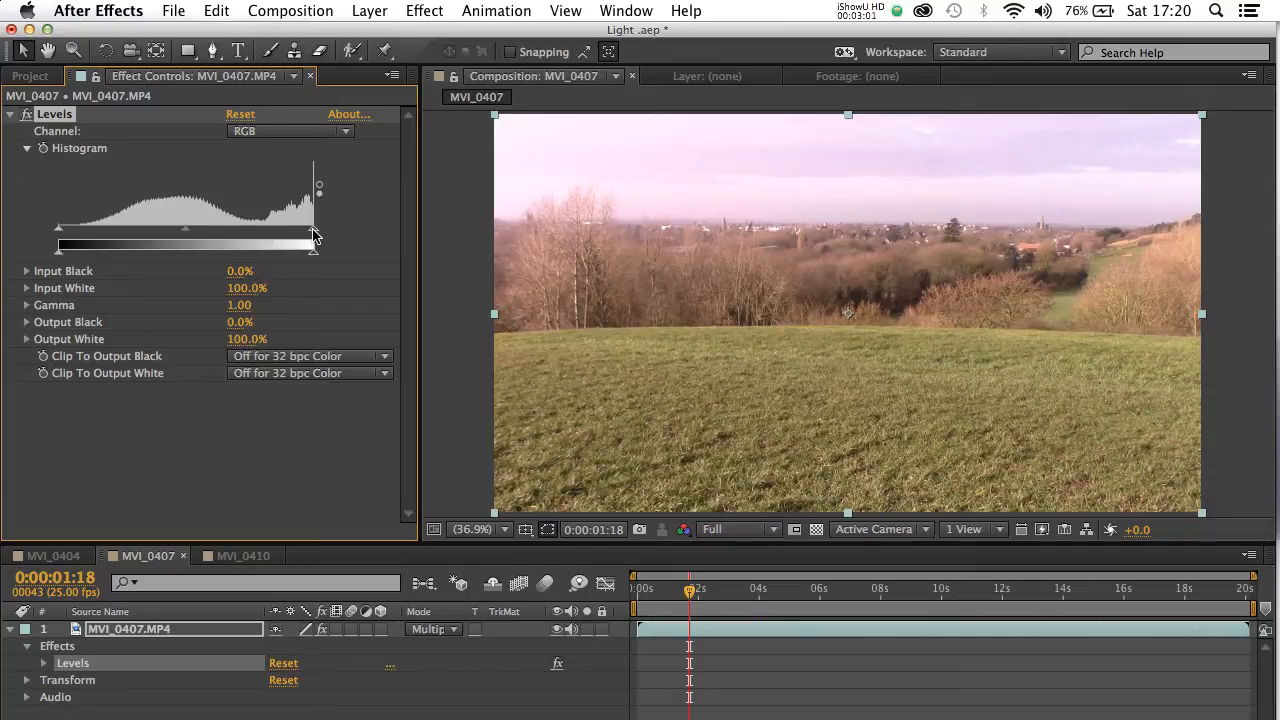
Try out the Levels input white and input black points, and lower the gamma to 0.79
mouse_move(313, 236)
left_mouse_down()
mouse_move(250, 235)
mouse_move(318, 238)
left_mouse_up()
mouse_move(57, 233)
left_mouse_down()
mouse_move(97, 234)
mouse_move(56, 236)
left_mouse_up()
mouse_move(185, 236)
left_mouse_down()
mouse_move(211, 233)
mouse_move(194, 233)
left_mouse_up()
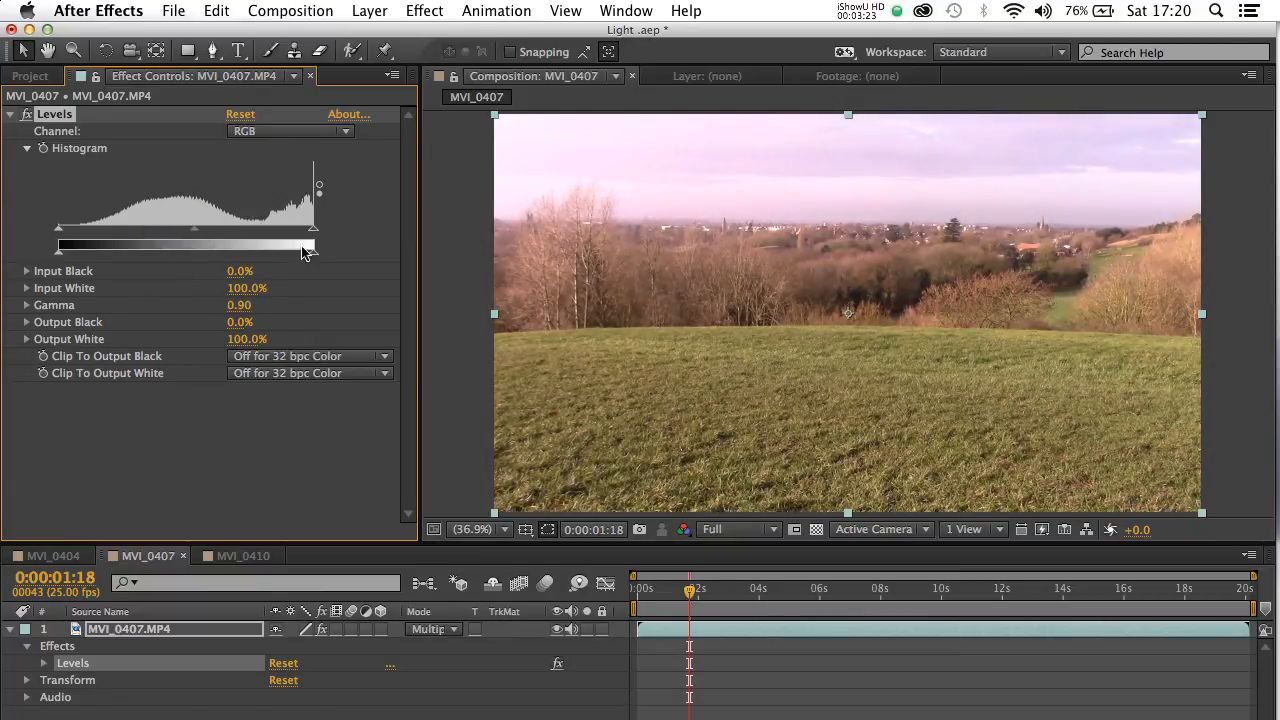
mouse_move(313, 237)
left_mouse_down()
mouse_move(265, 232)
mouse_move(314, 236)
left_mouse_up()
mouse_move(57, 235)
left_mouse_down()
mouse_move(97, 232)
mouse_move(43, 230)
left_mouse_up()
mouse_move(195, 234)
left_mouse_down()
mouse_move(214, 243)
mouse_move(205, 238)
left_mouse_up()
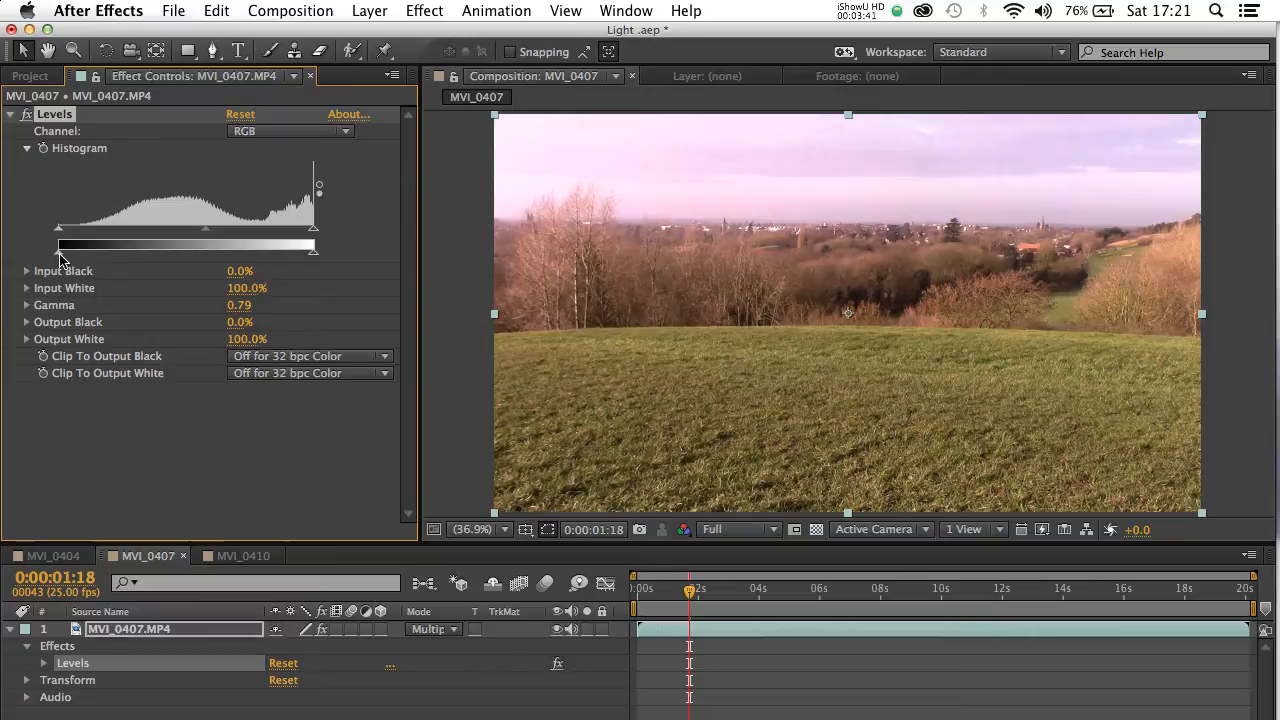
Try out the Levels output black and output white points, and reset the effect
mouse_move(62, 252)
left_mouse_down()
mouse_move(87, 251)
mouse_move(50, 252)
left_mouse_up()
mouse_move(313, 250)
left_mouse_down()
mouse_move(286, 252)
mouse_move(321, 259)
left_mouse_up()
mouse_move(315, 259)
left_mouse_down()
mouse_move(286, 256)
mouse_move(316, 257)
left_mouse_up()
left_click(237, 116)
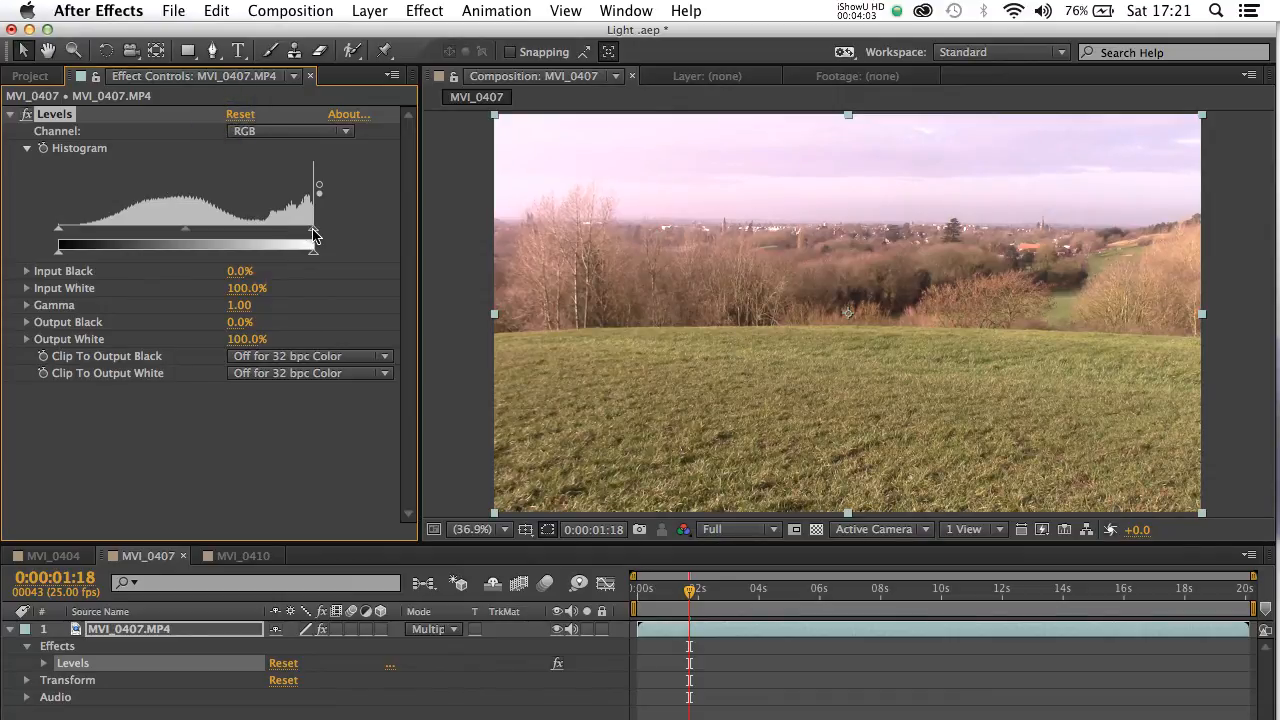
Try a Levels gamma of 0.83 on the footage and reset the effect
left_click(511, 187)
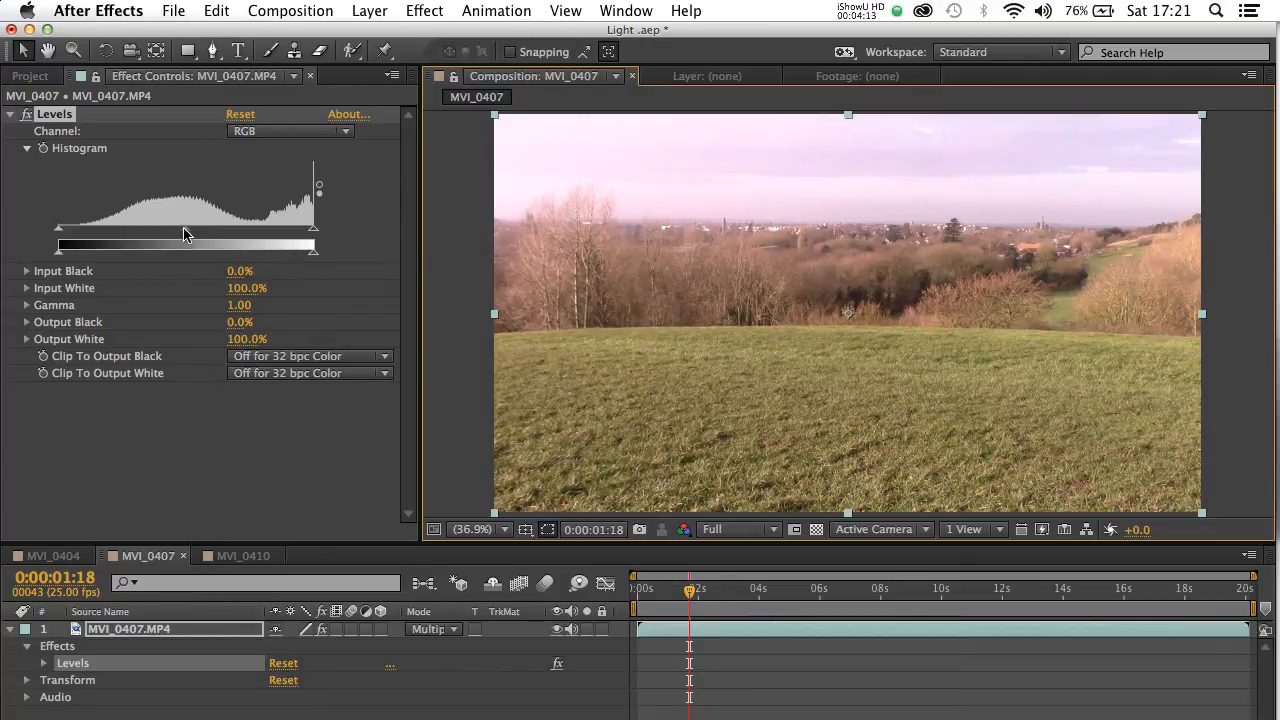
mouse_move(183, 235)
left_mouse_down()
mouse_move(196, 226)
mouse_move(208, 242)
mouse_move(198, 230)
mouse_move(222, 228)
mouse_move(201, 229)
left_mouse_up()
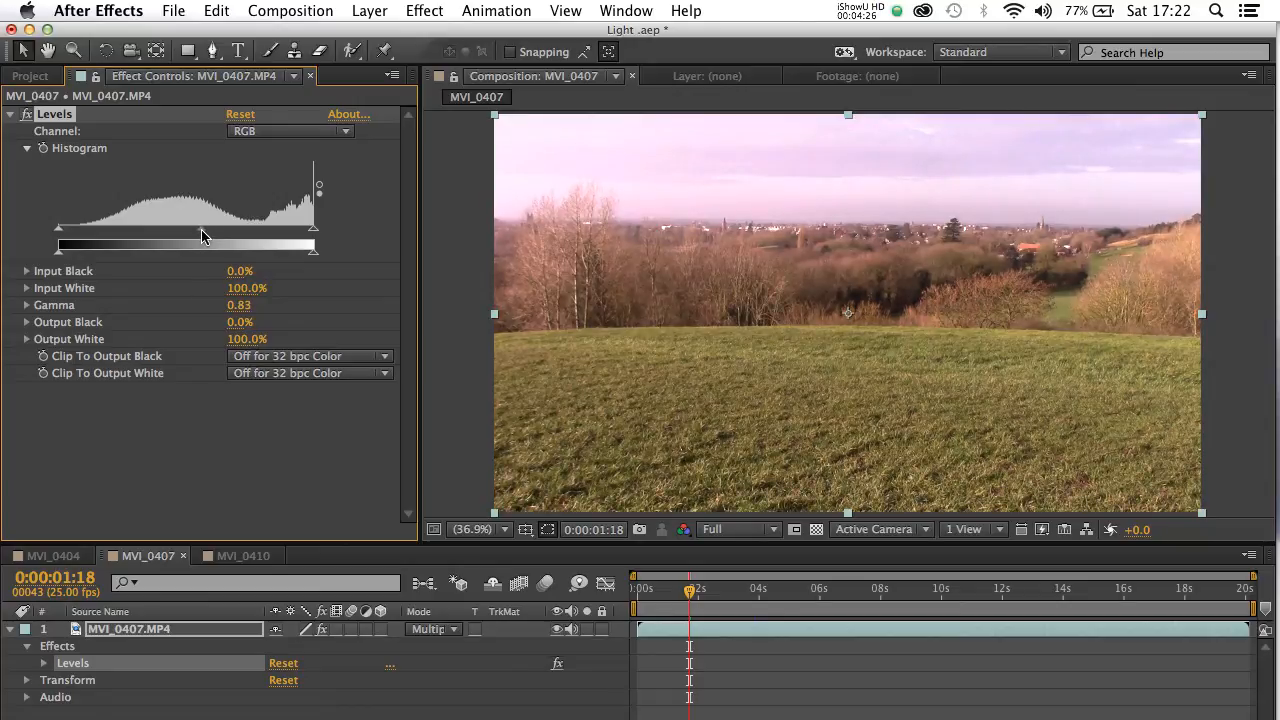
left_click(238, 116)
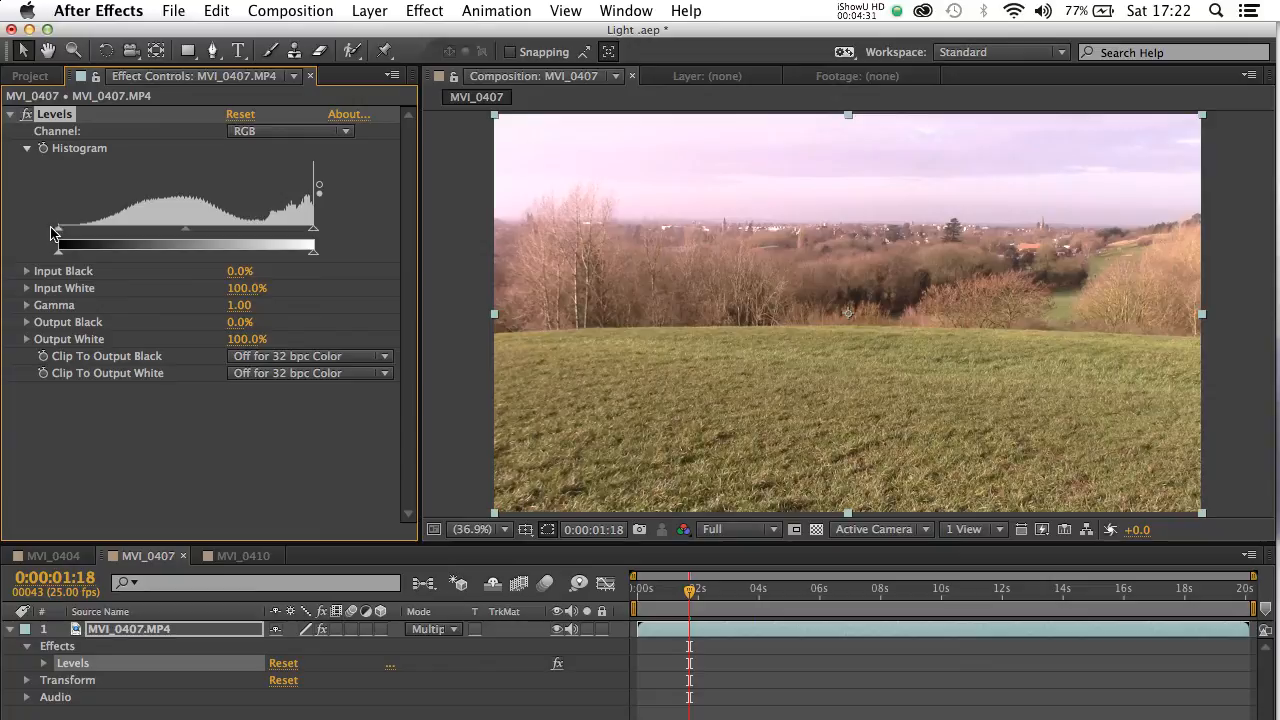
Try a stronger contrast in Levels with Input Black at 23.9% and Gamma at 1.10
left_click_drag(59, 235, 56, 237)
left_click_drag(62, 234, 55, 234)
left_click_drag(58, 236, 52, 232)
left_click_drag(58, 236, 114, 236)
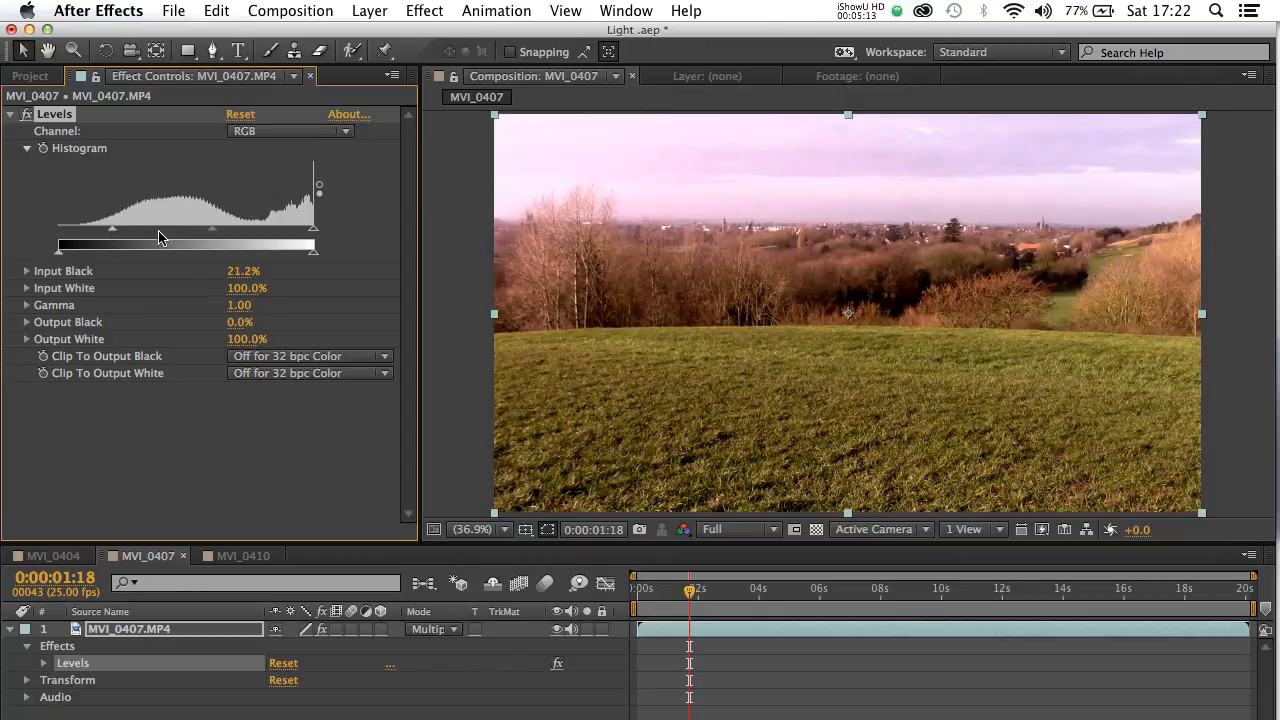
mouse_move(215, 234)
left_mouse_down()
mouse_move(226, 234)
mouse_move(191, 231)
mouse_move(207, 237)
left_mouse_up()
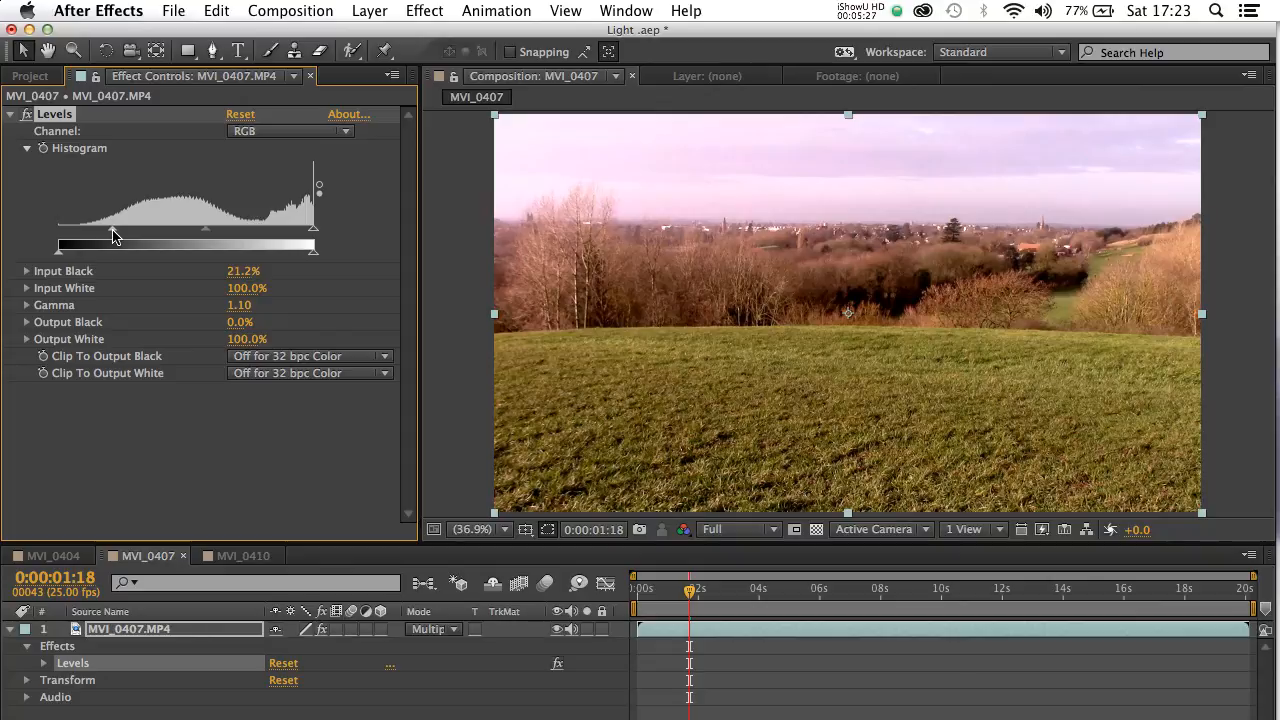
mouse_move(113, 236)
left_mouse_down()
mouse_move(93, 238)
mouse_move(120, 239)
left_mouse_up()
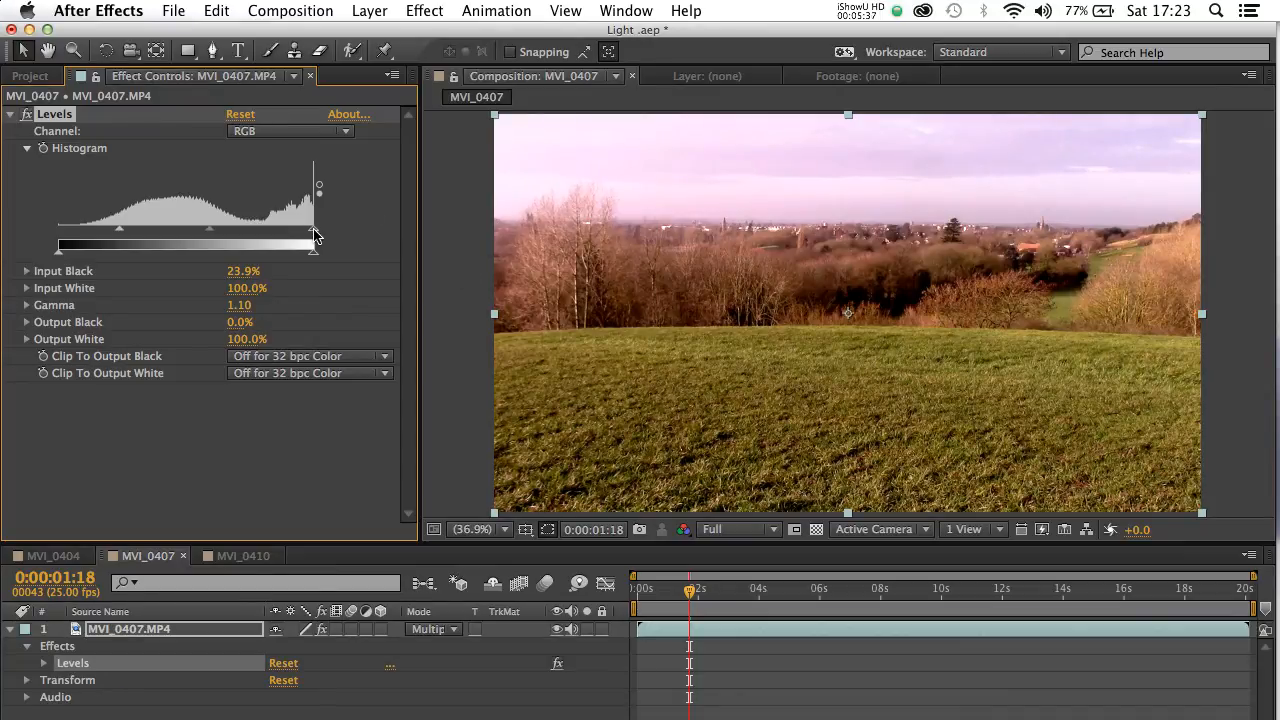
mouse_move(316, 236)
left_mouse_down()
mouse_move(292, 237)
mouse_move(323, 237)
left_mouse_up()
Compare the footage with Levels disabled and enabled, and reset the effect
left_click(27, 114)
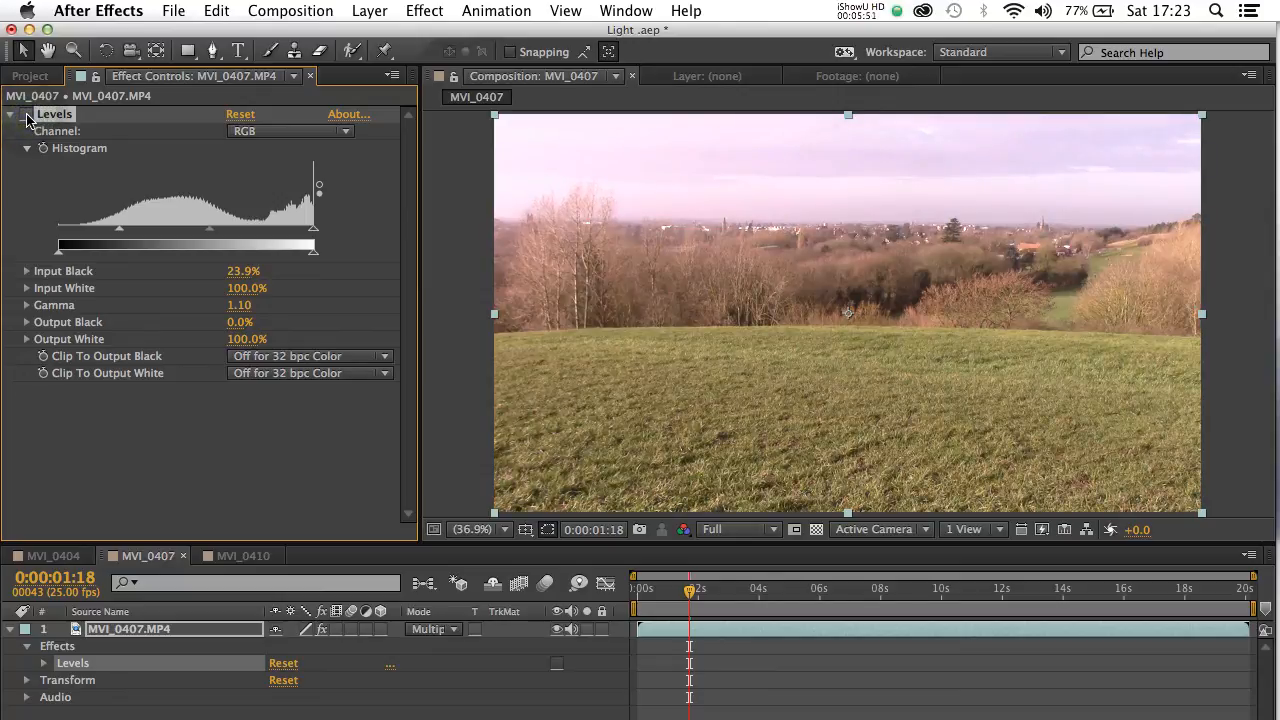
left_click(27, 114)
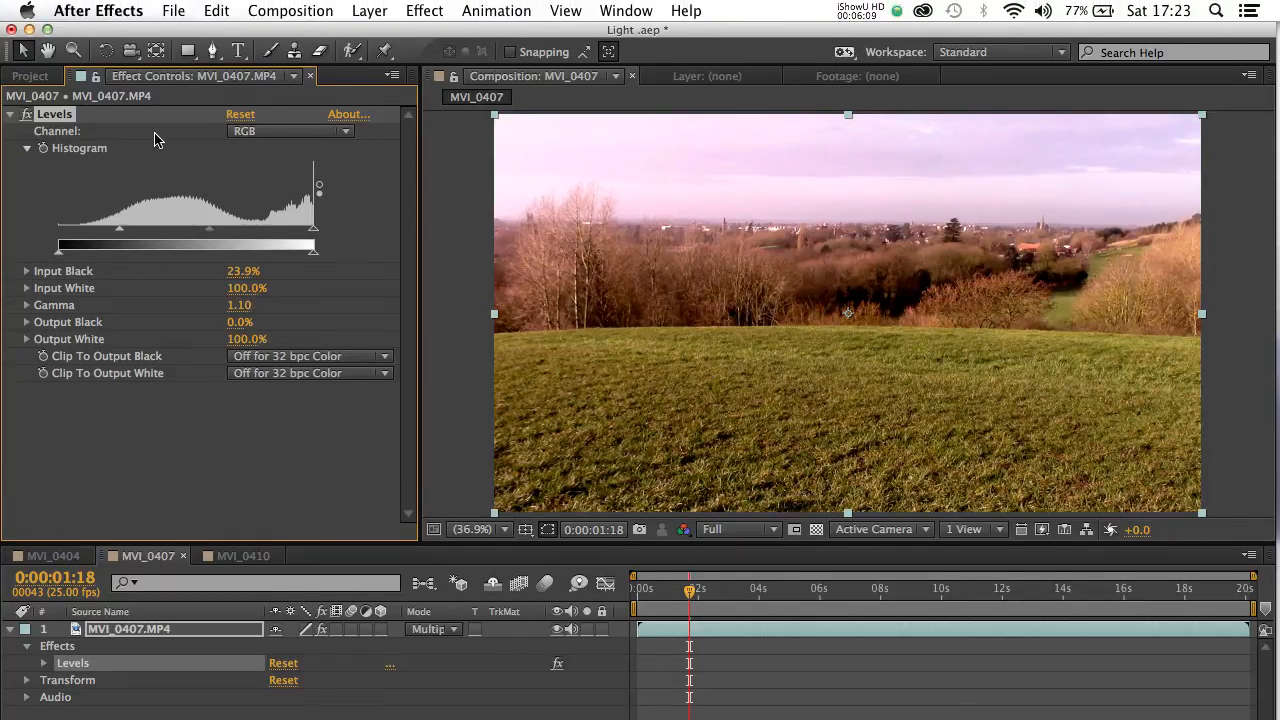
left_click(236, 115)
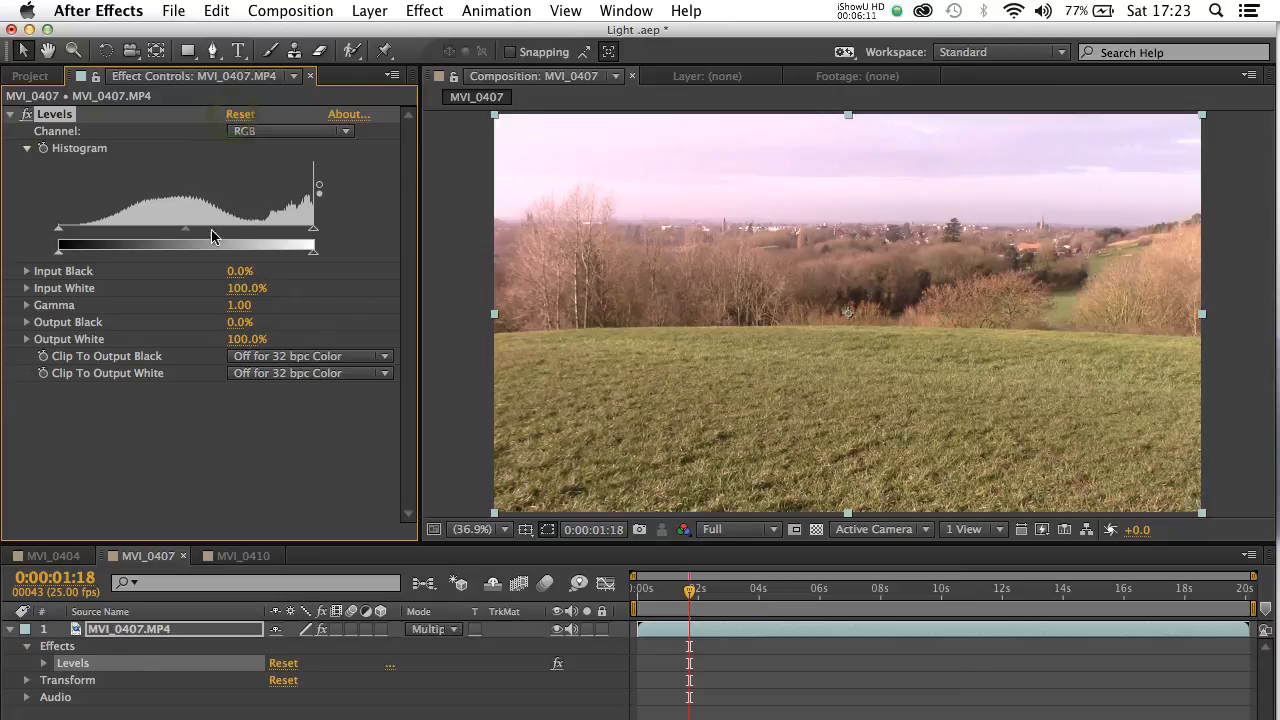
Darken the footage in Levels by setting Gamma to 0.70 and Input Black to 11.8%
mouse_move(314, 234)
left_mouse_down()
mouse_move(266, 234)
mouse_move(337, 237)
left_mouse_up()
left_click_drag(185, 234, 216, 230)
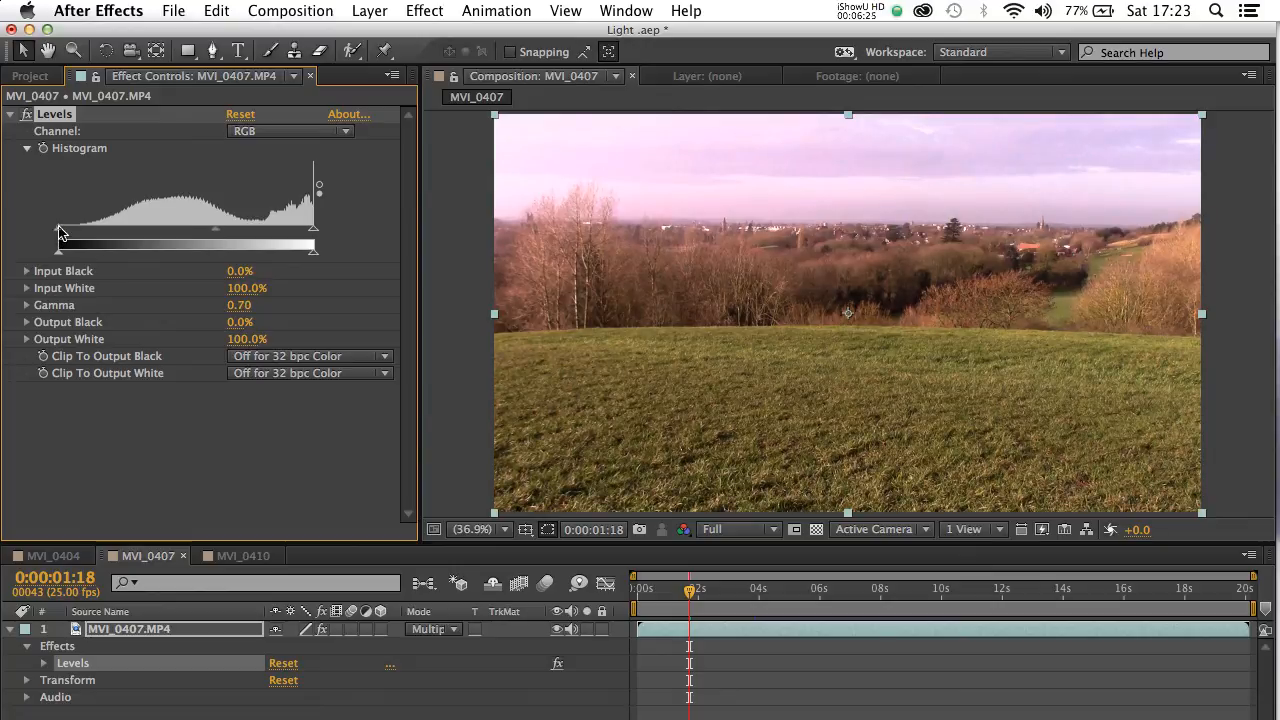
left_click_drag(59, 231, 90, 234)
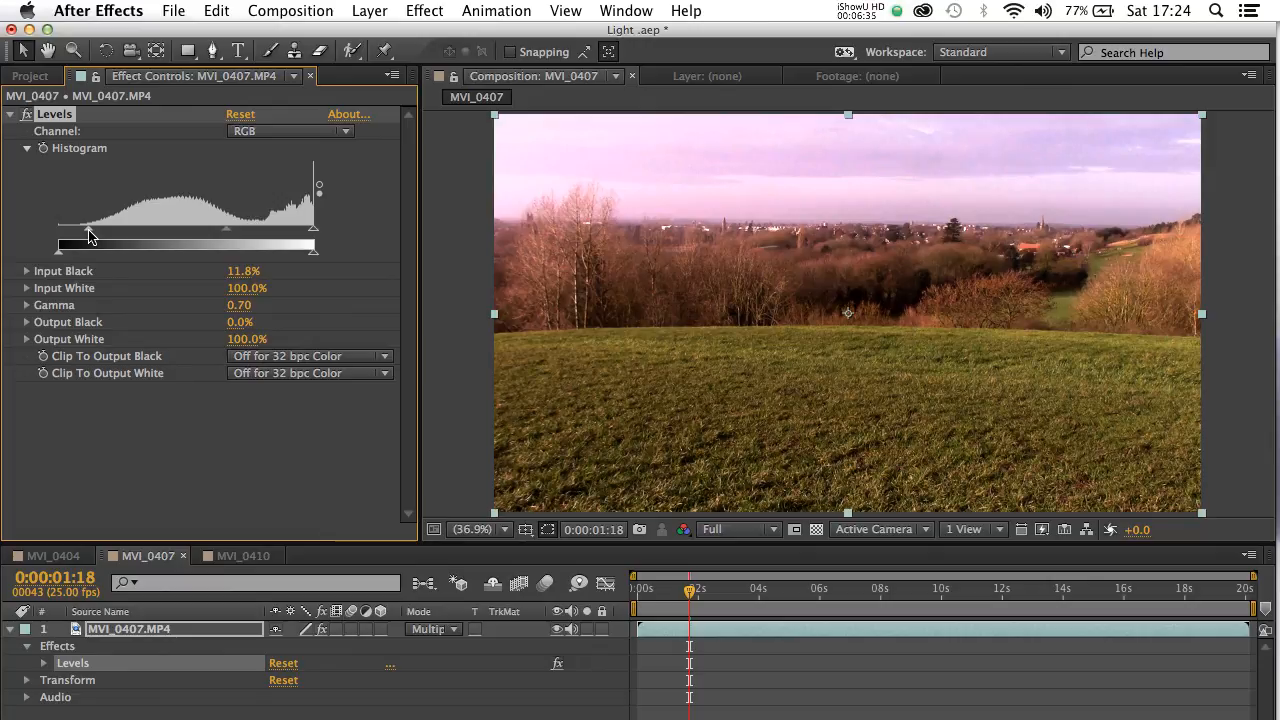
left_click(56, 117)
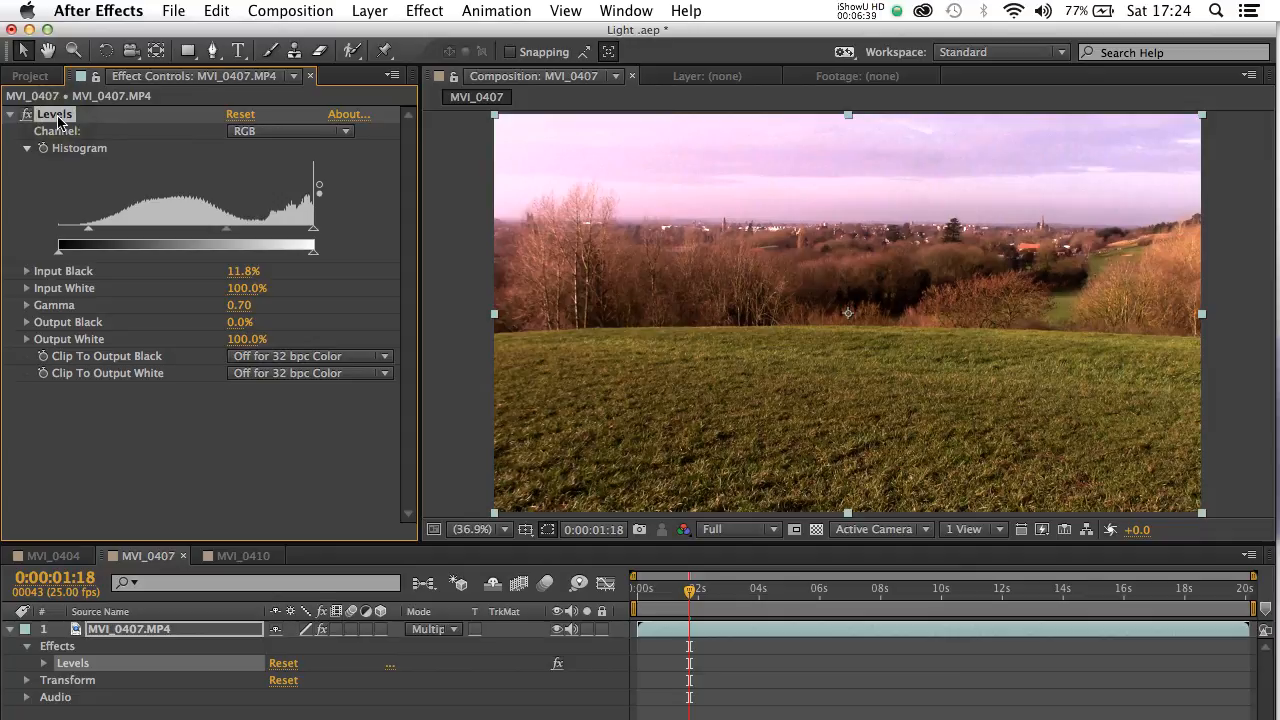